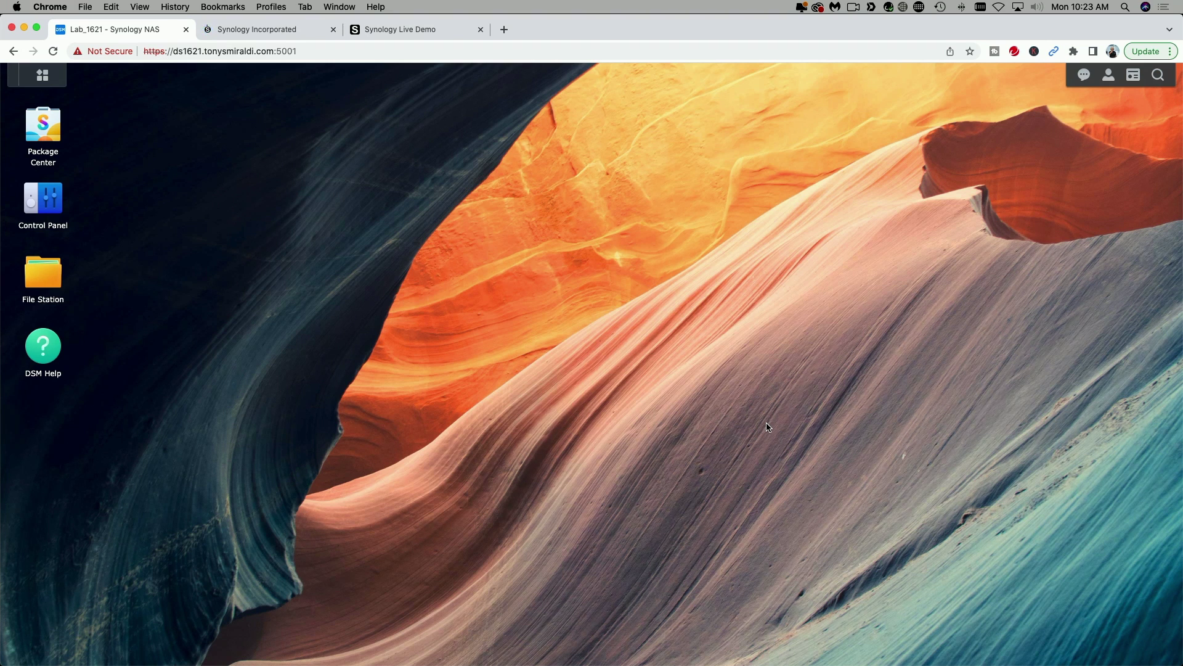
Step: Search Package Center for 'surveill' and review Surveillance Station's details, online version 8.2.11-7328
left_click(46, 129)
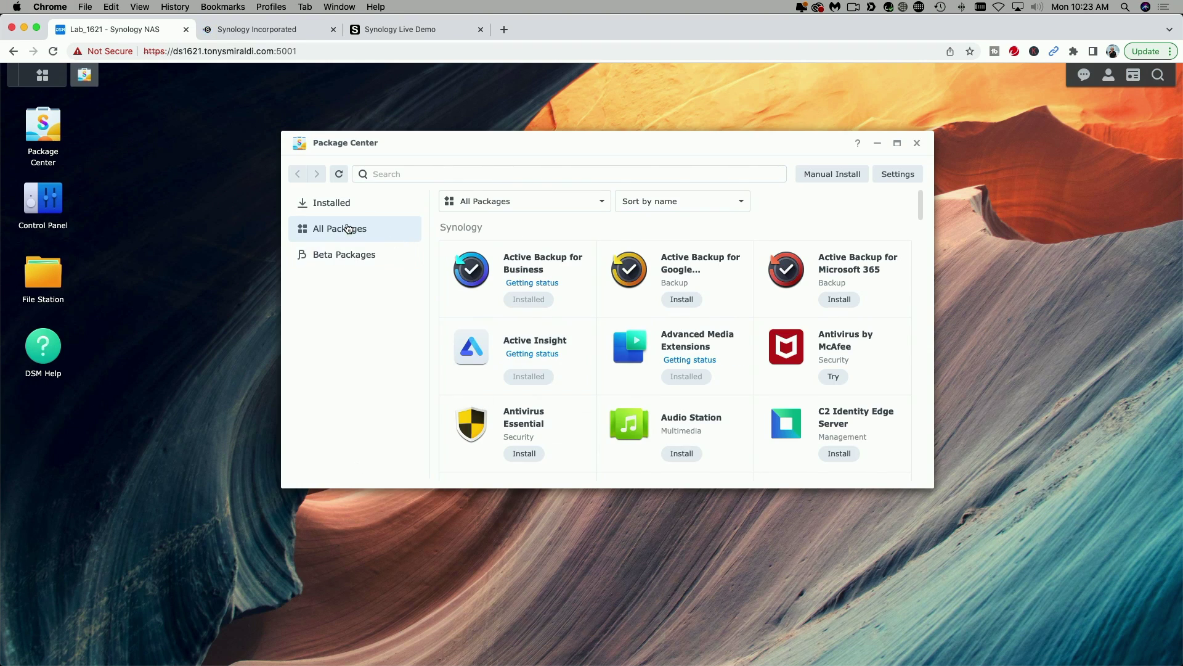
left_click(391, 173)
type("s")
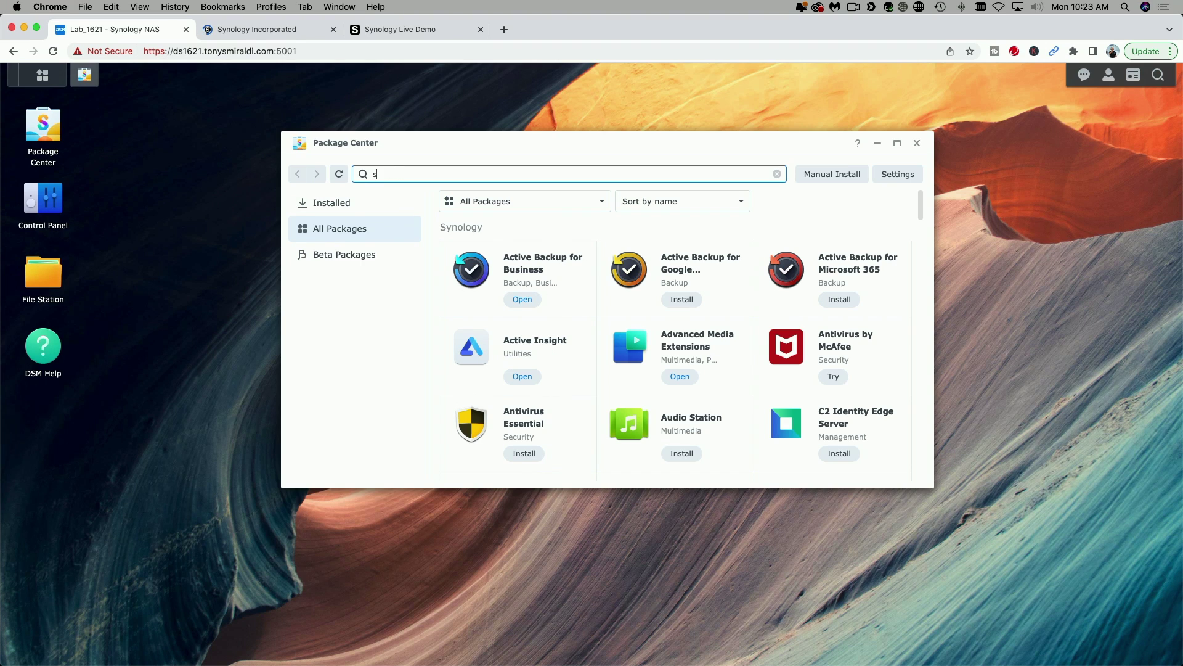
type("urveill")
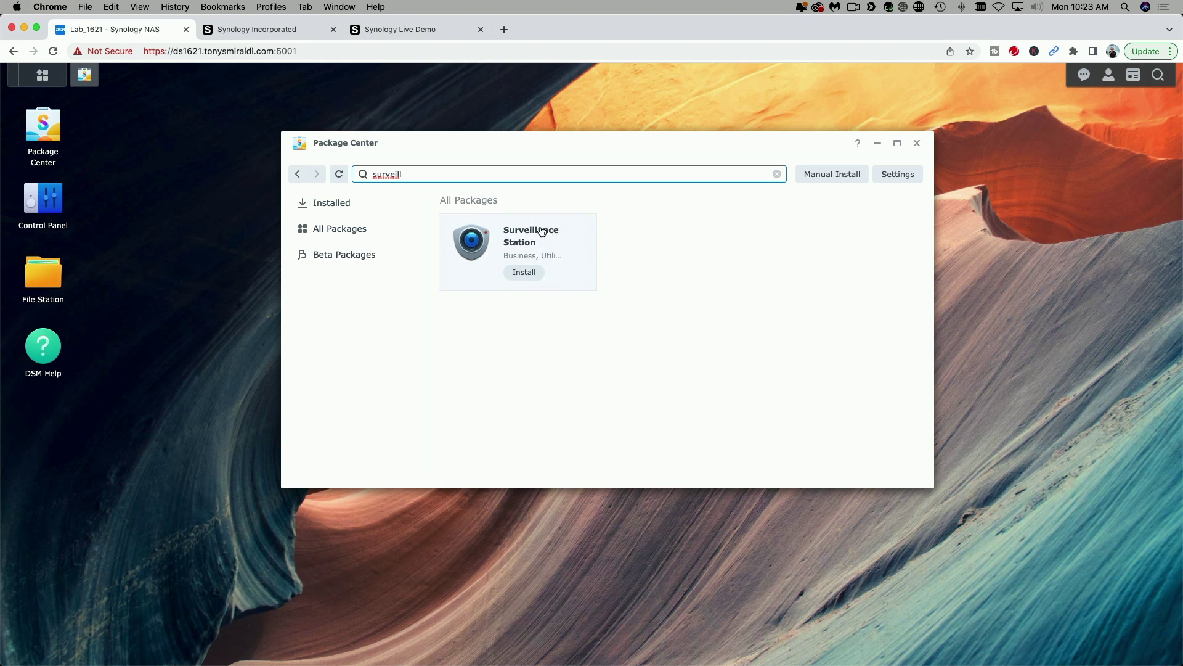
left_click(525, 233)
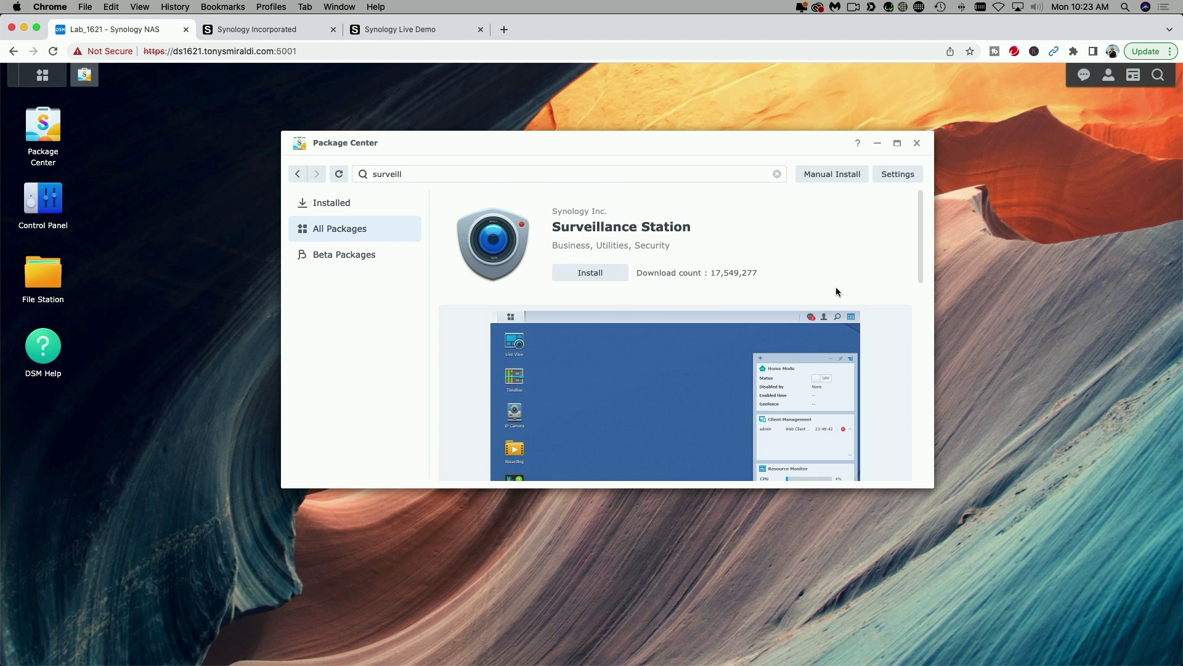
scroll(841, 293, "down", 10)
scroll(845, 297, "down", 3)
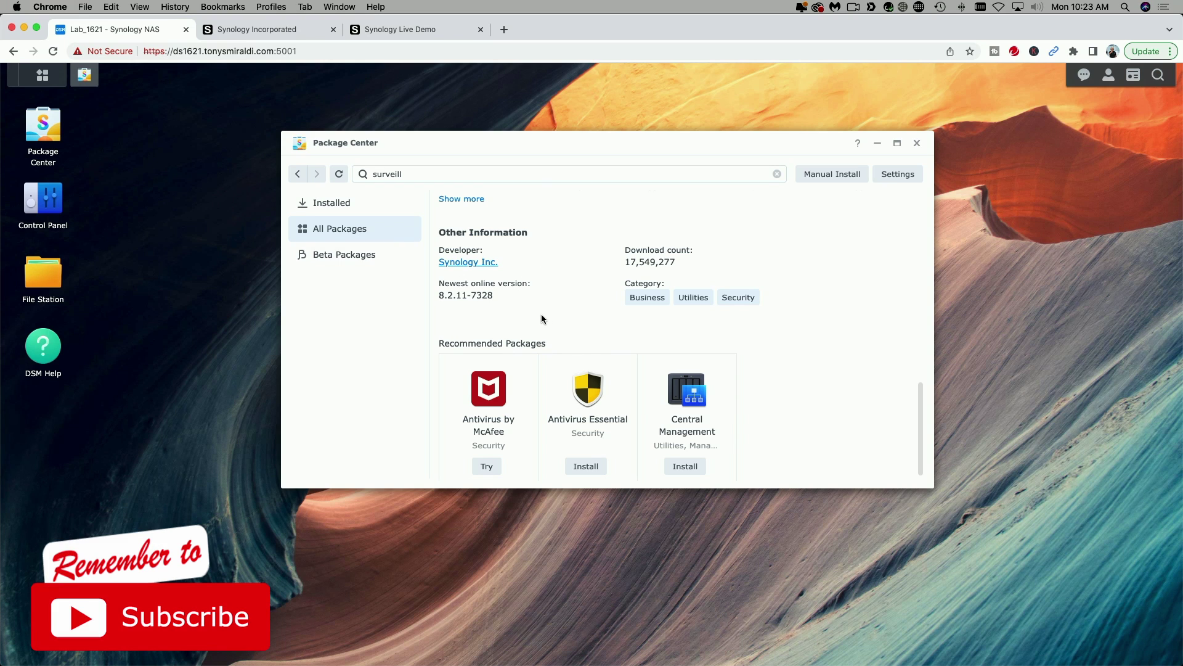
scroll(541, 315, "up", 10)
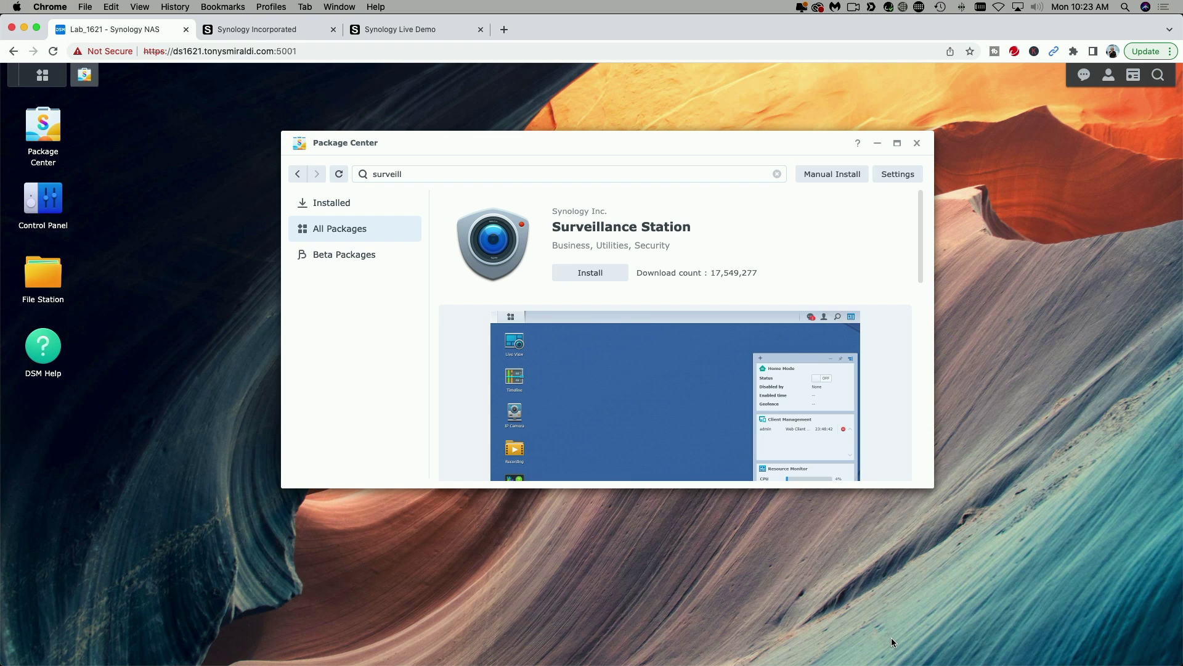
Step: On the Synology website, find DSM 7.0.1 downloads for NAS model DS1621+ in Download Center
left_click(268, 32)
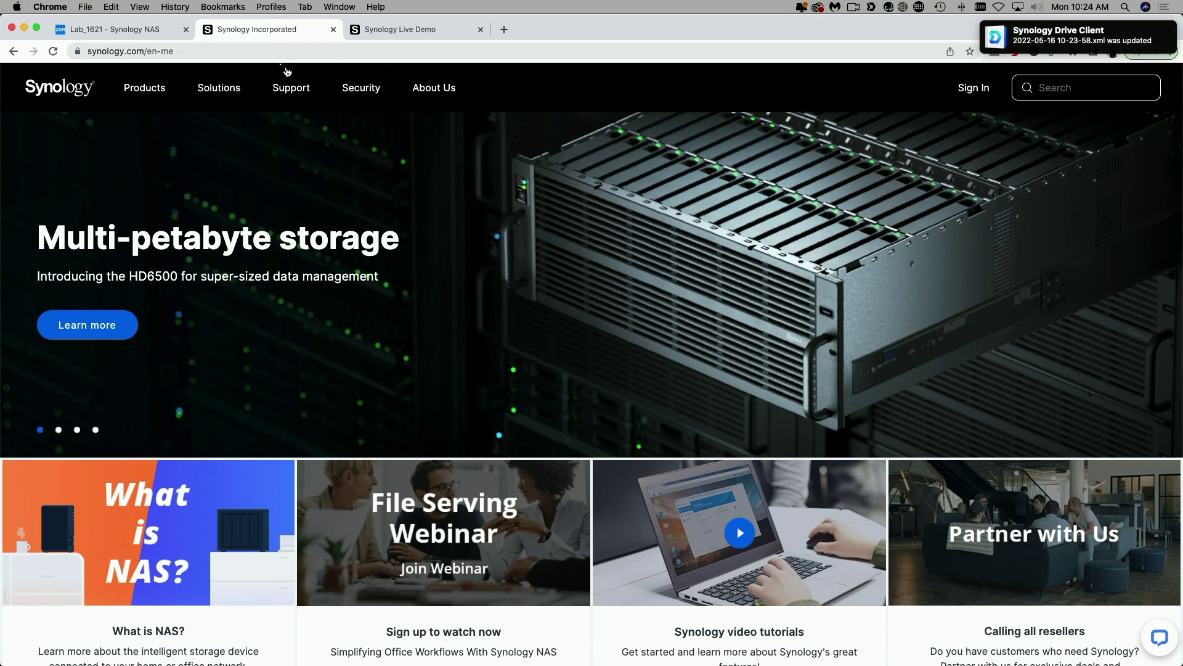
mouse_move(287, 92)
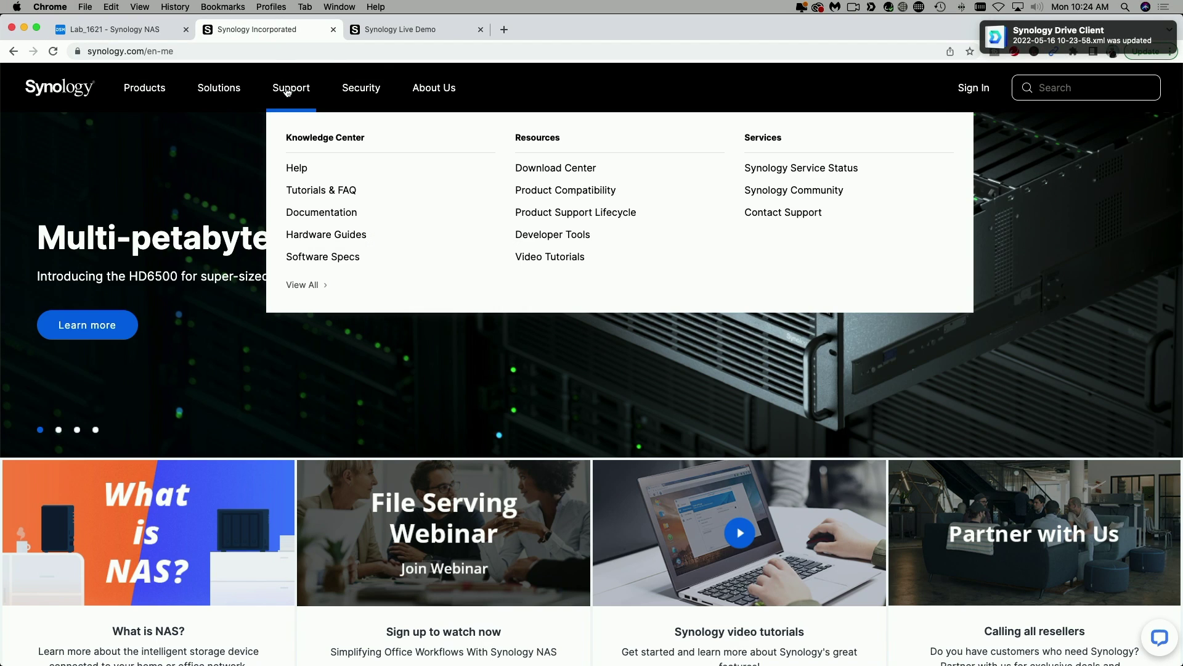
left_click(557, 169)
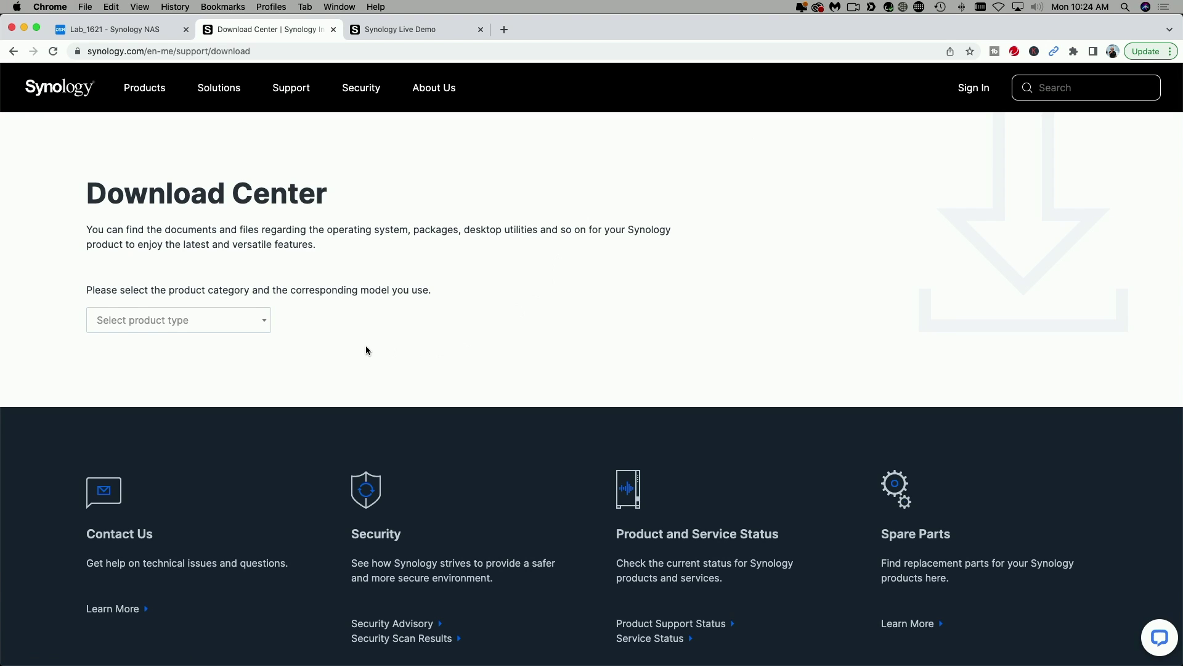
left_click(264, 323)
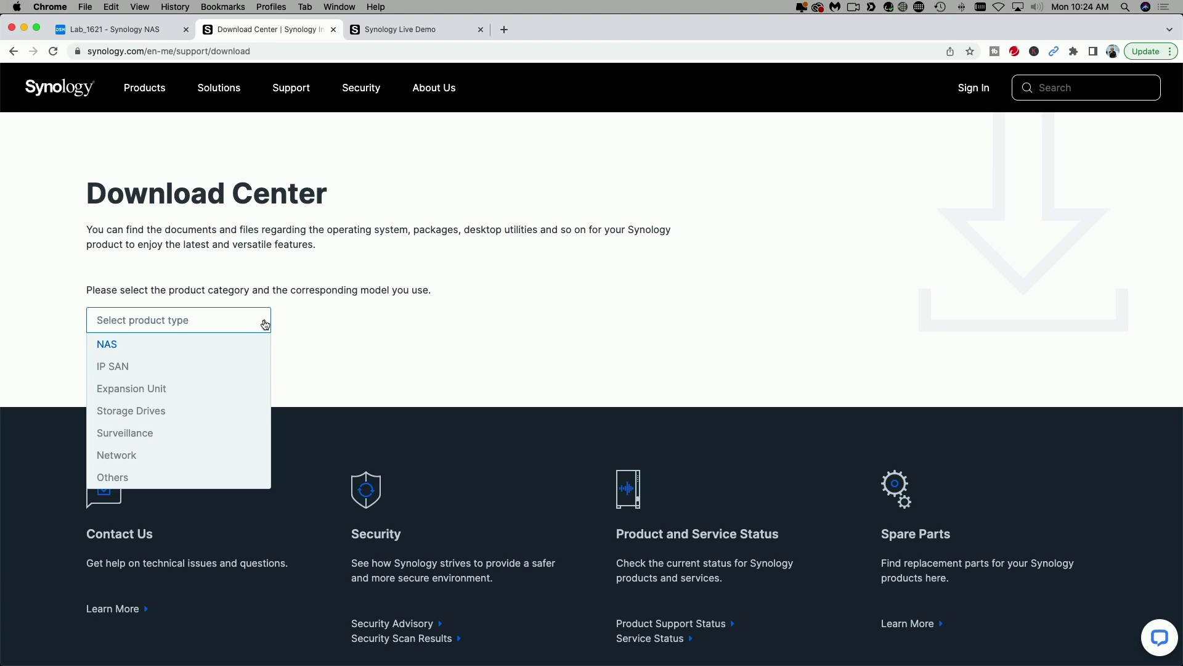
left_click(104, 345)
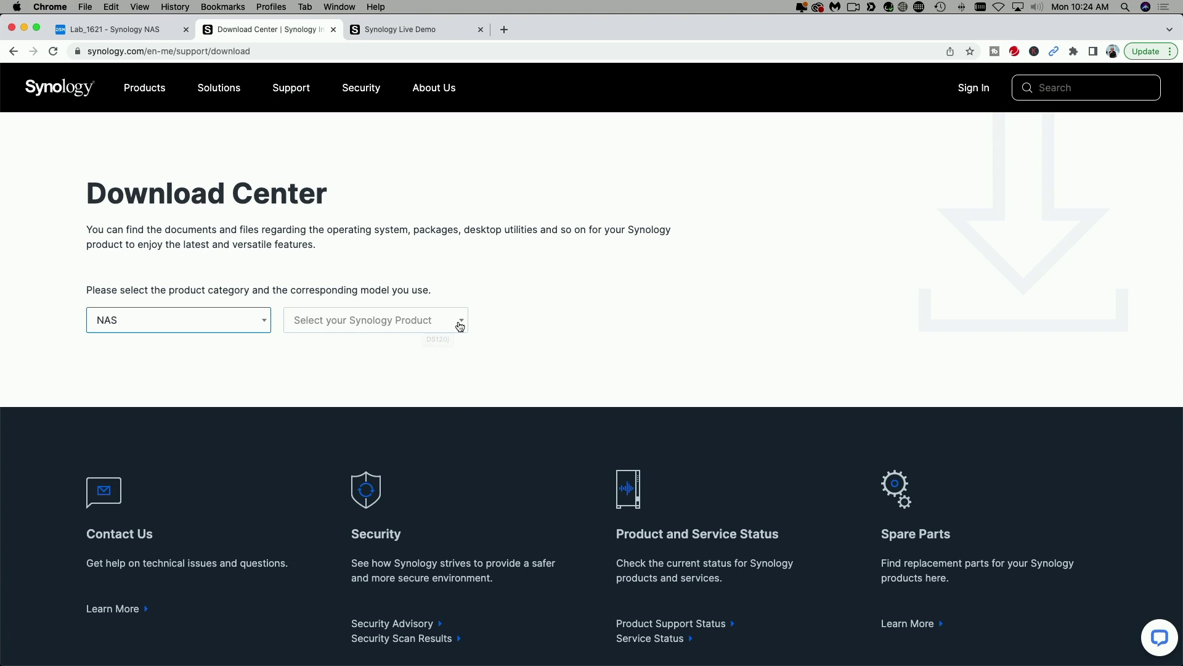
left_click(458, 325)
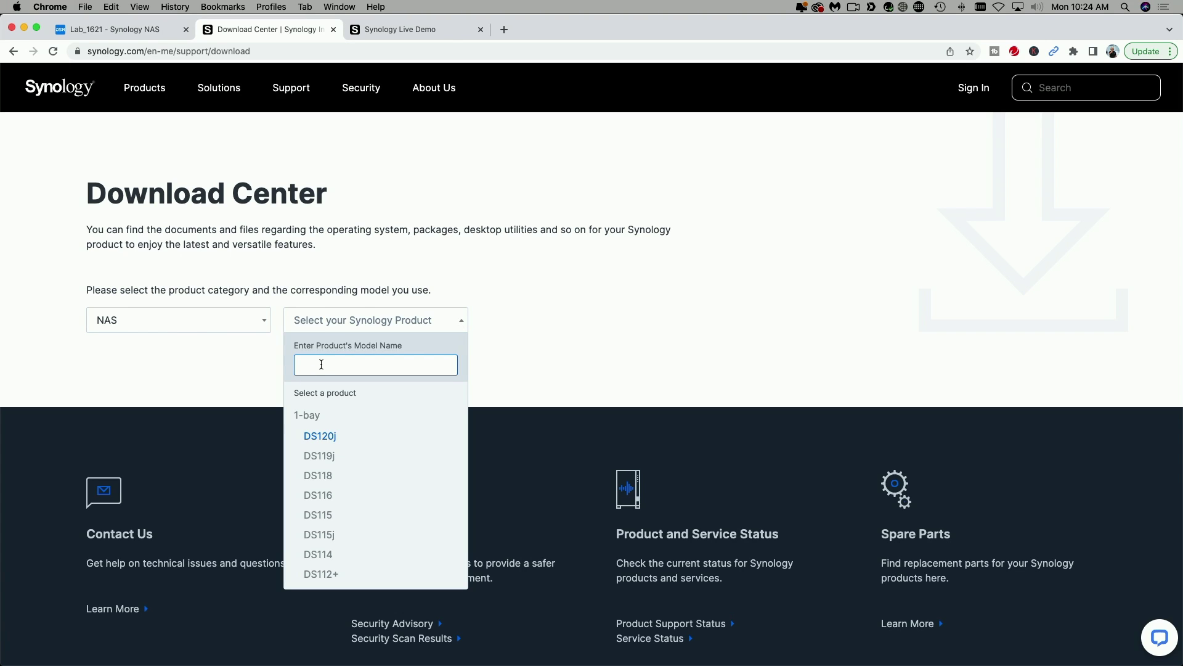
type("DS16")
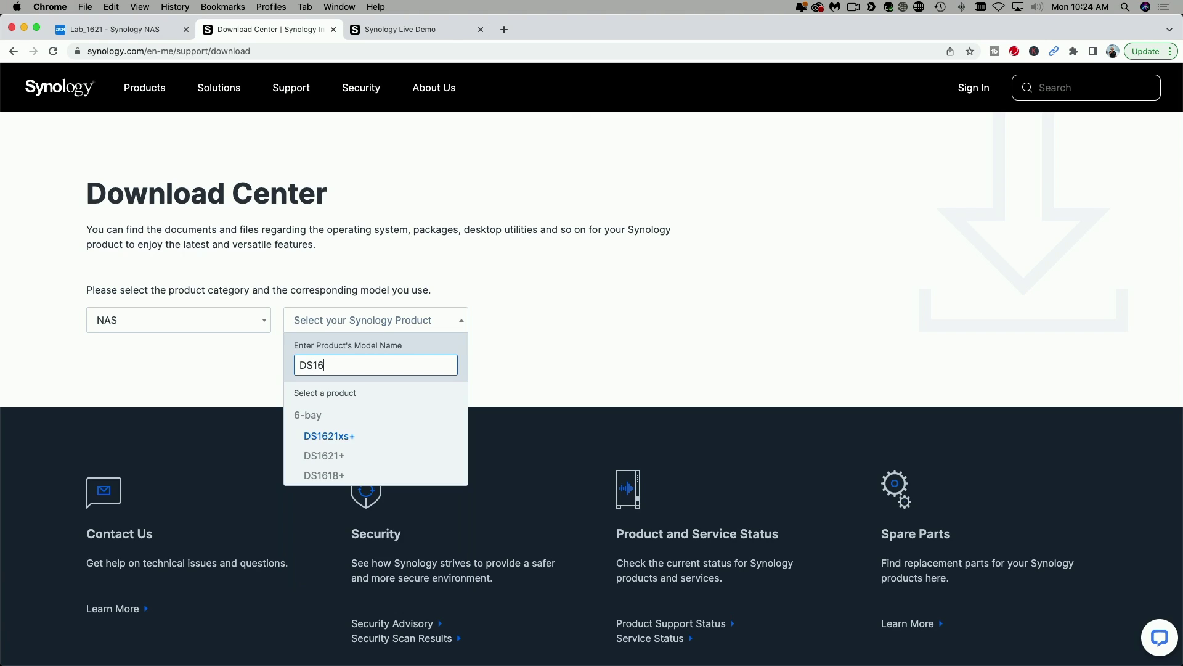
left_click(324, 457)
scroll(607, 330, "down", 2)
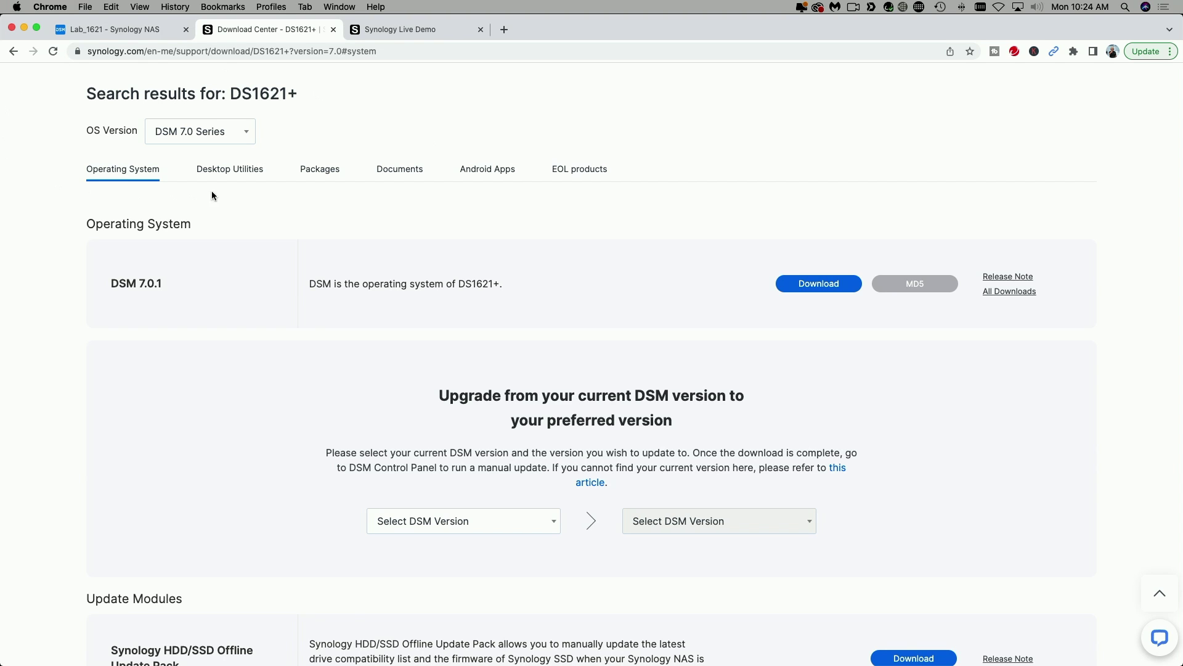
Step: Browse the DS1621+ downloadable packages, then return to the NAS's Package Center tab
left_click(321, 172)
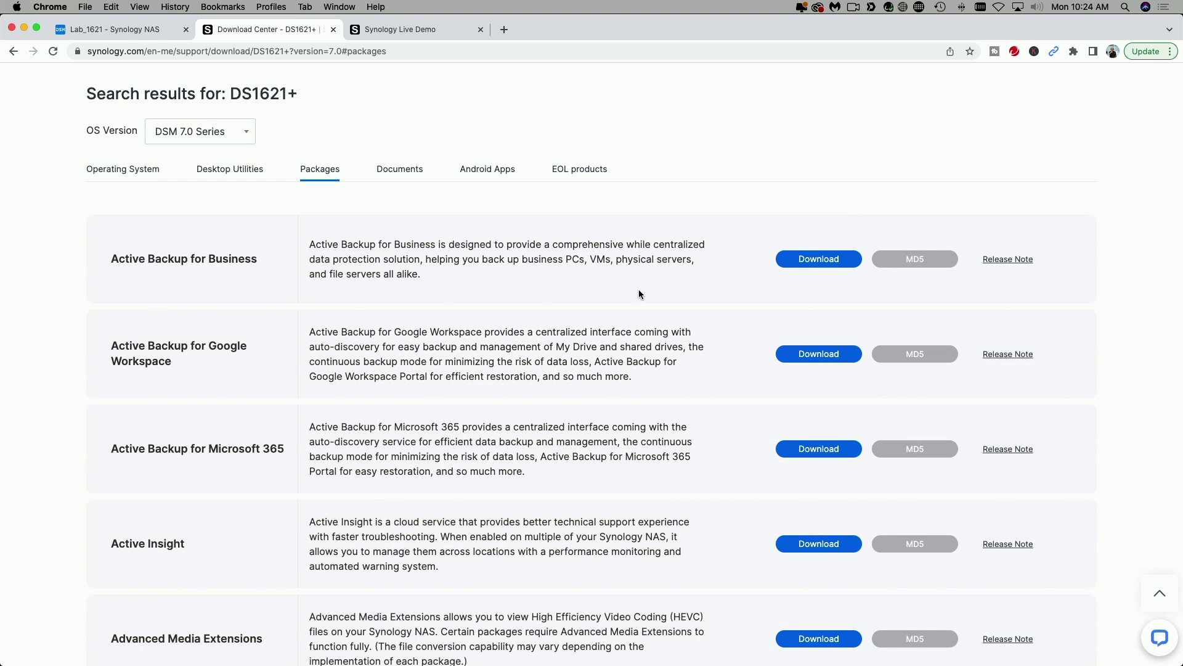
scroll(639, 294, "down", 15)
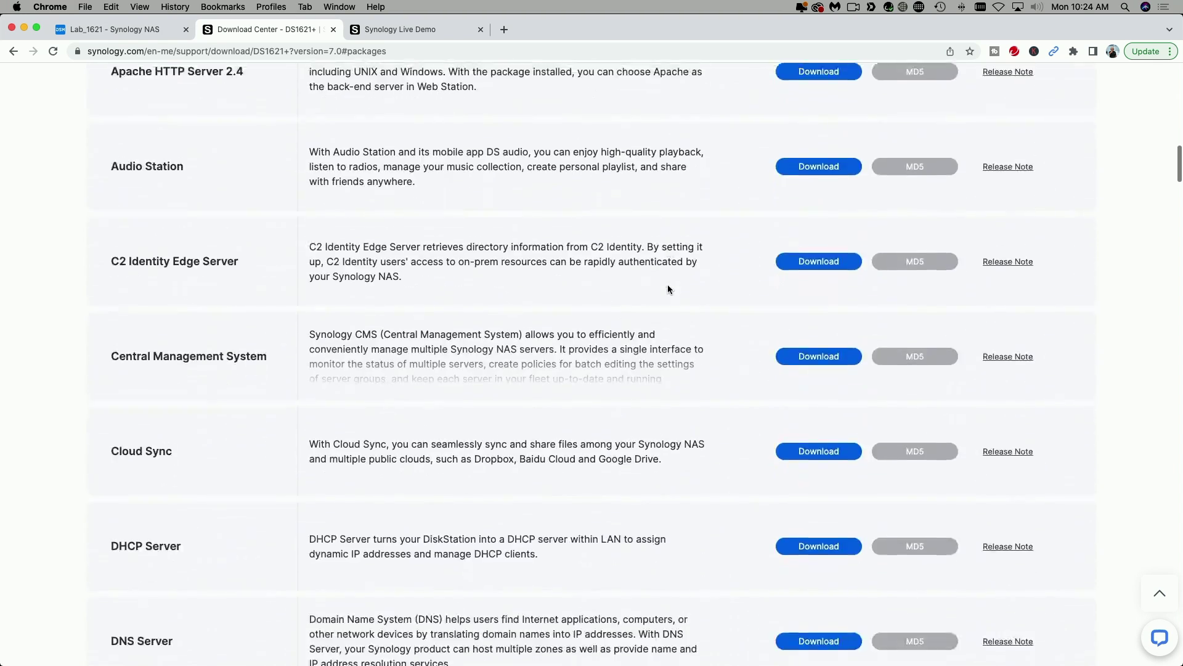
scroll(668, 286, "down", 20)
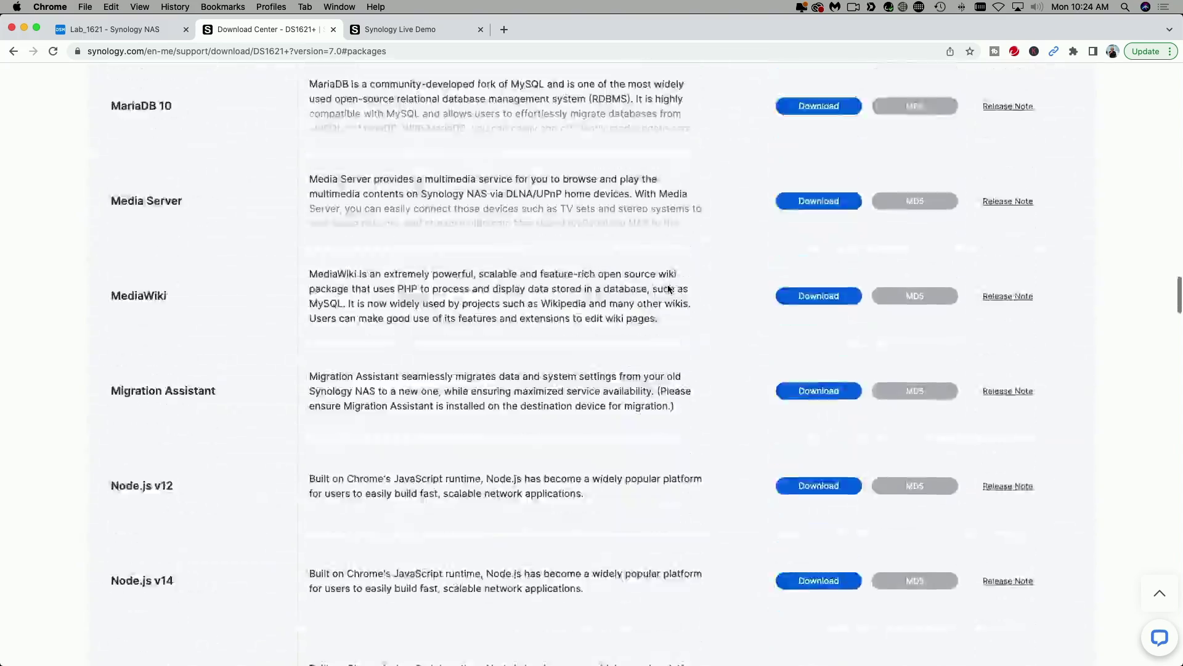
scroll(669, 288, "down", 20)
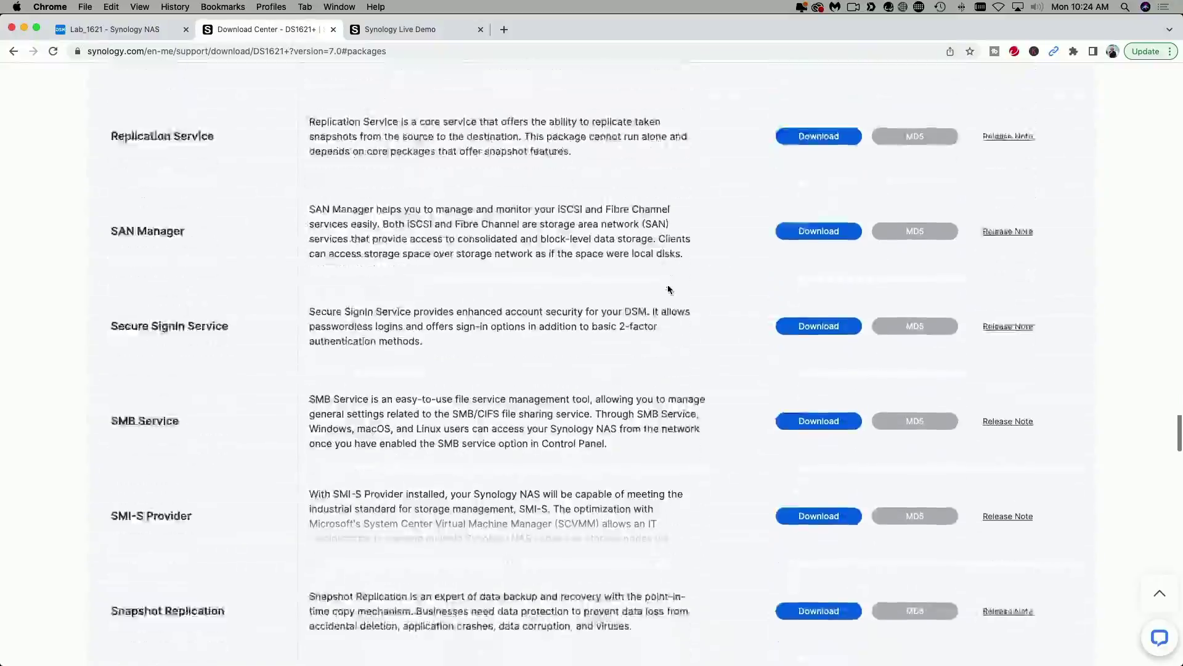
scroll(668, 284, "down", 15)
scroll(668, 285, "up", 10)
scroll(668, 285, "down", 5)
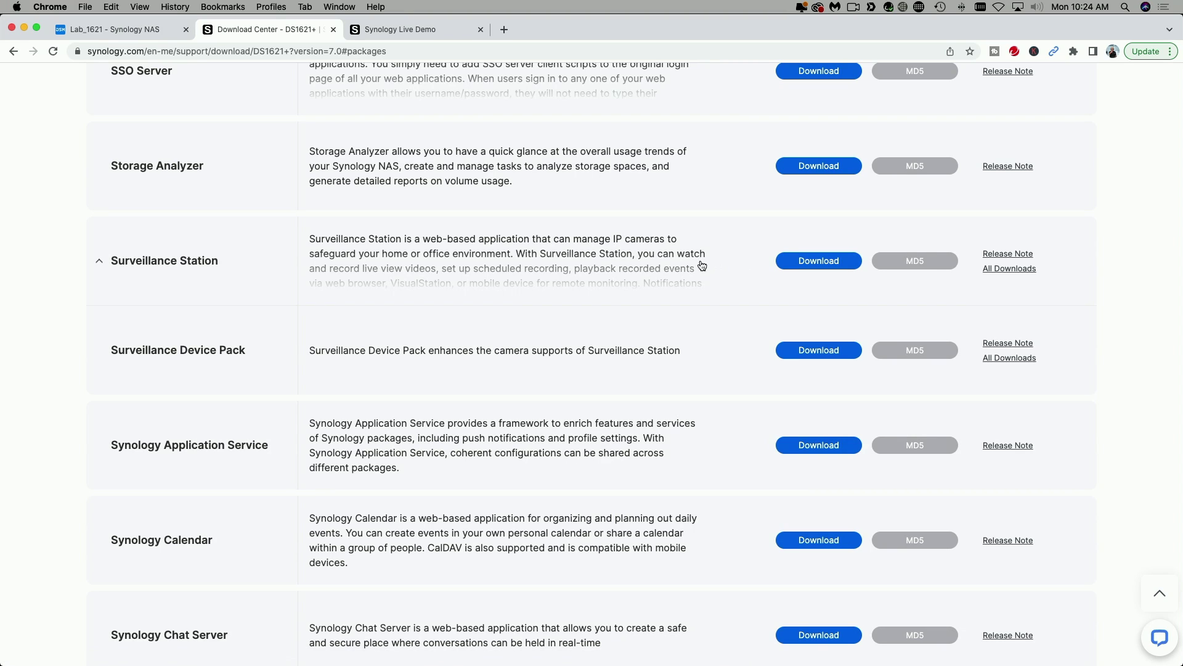
left_click(131, 31)
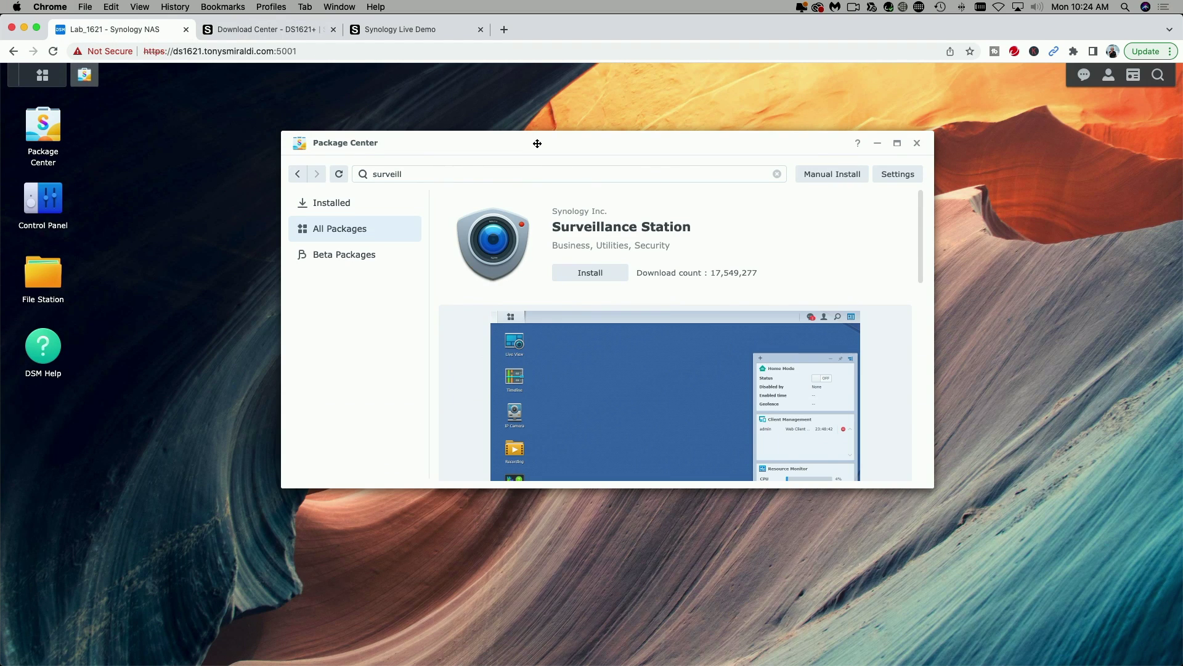
Step: Manually install by uploading SurveillanceStation-x86_64-9.0.0-7656.spk from the Downloads folder
left_click(829, 177)
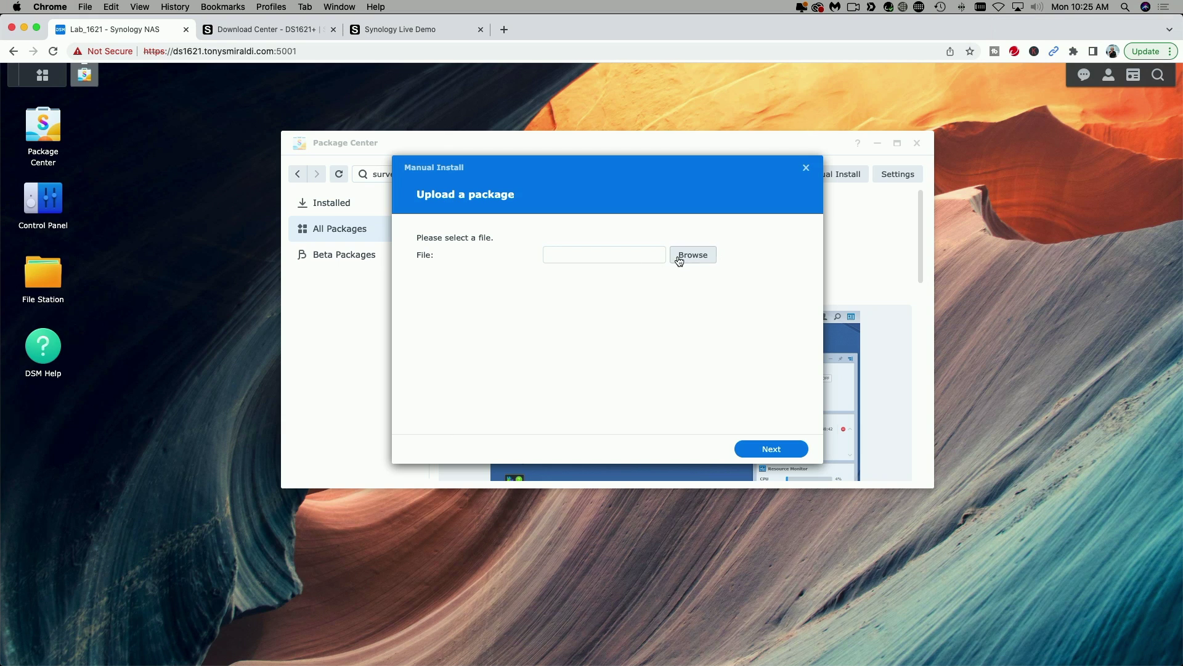
left_click(700, 261)
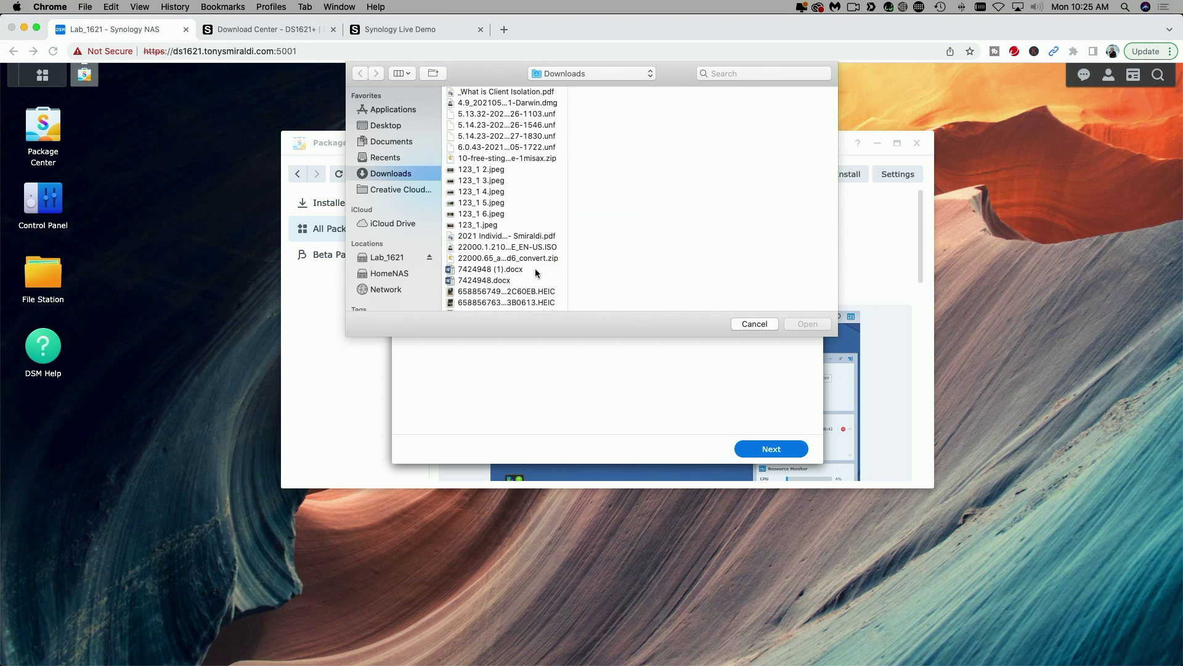
scroll(535, 268, "down", 15)
scroll(500, 291, "down", 20)
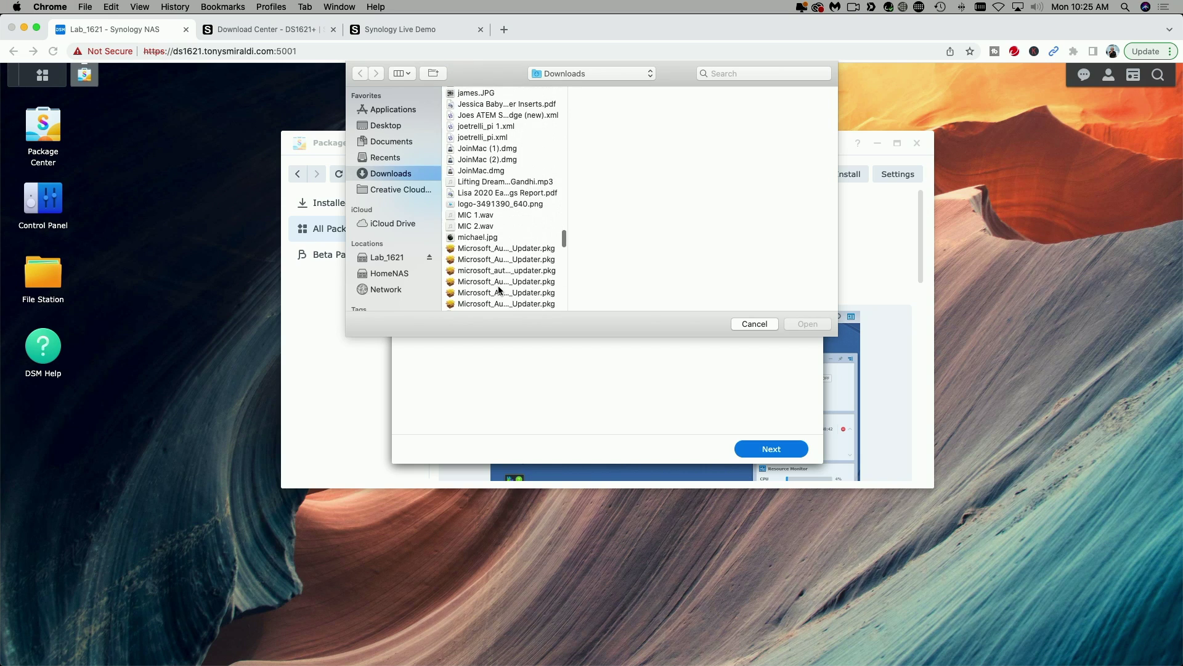
scroll(500, 290, "up", 2)
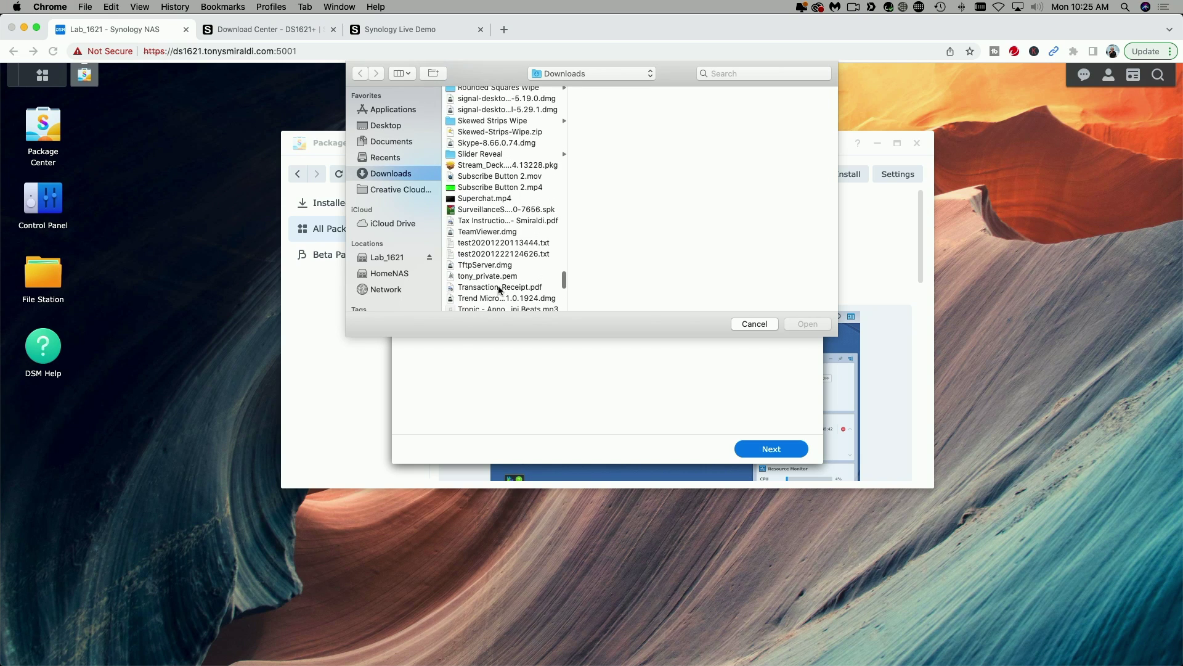
left_click(478, 210)
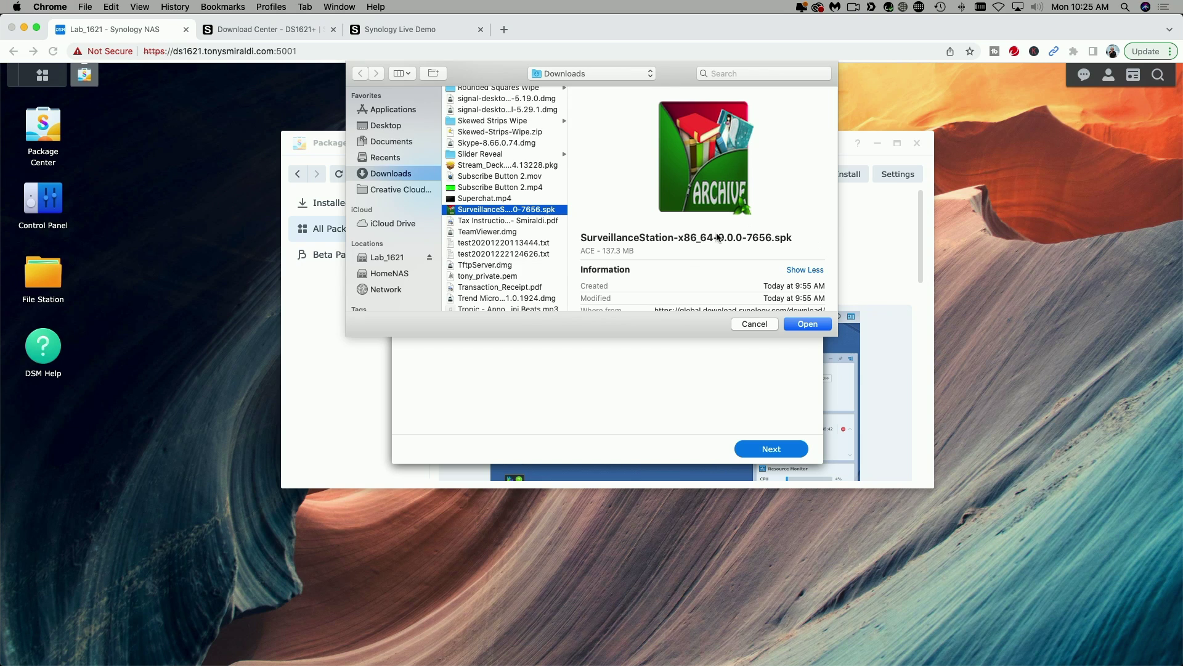
left_click(817, 328)
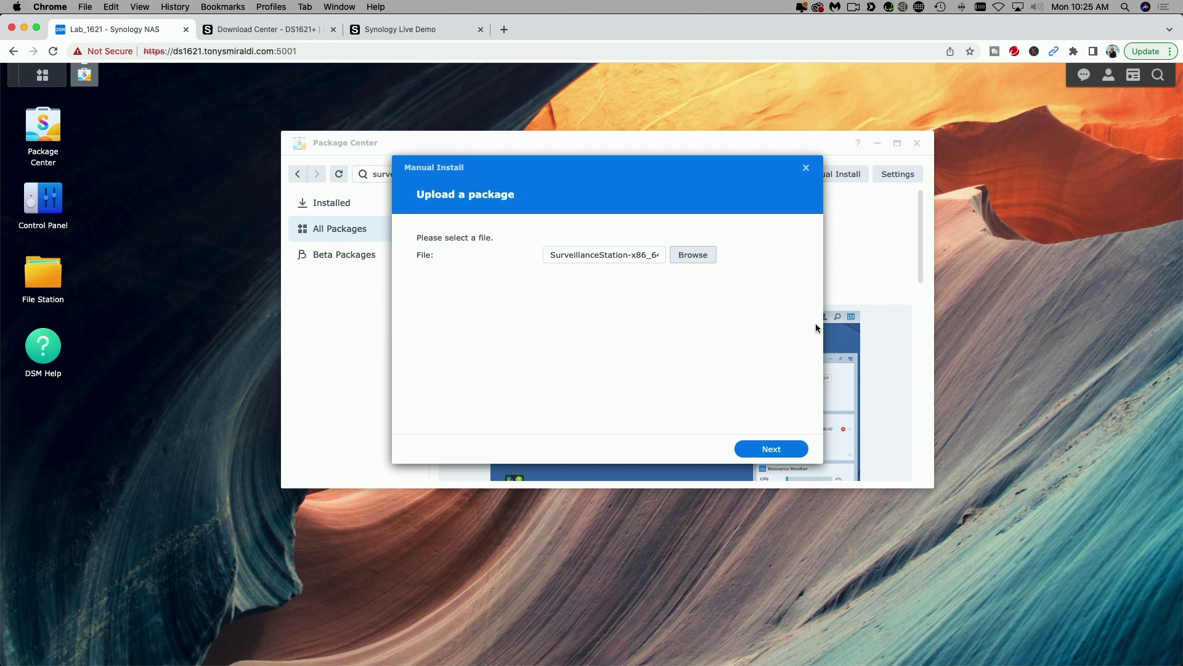
left_click(775, 450)
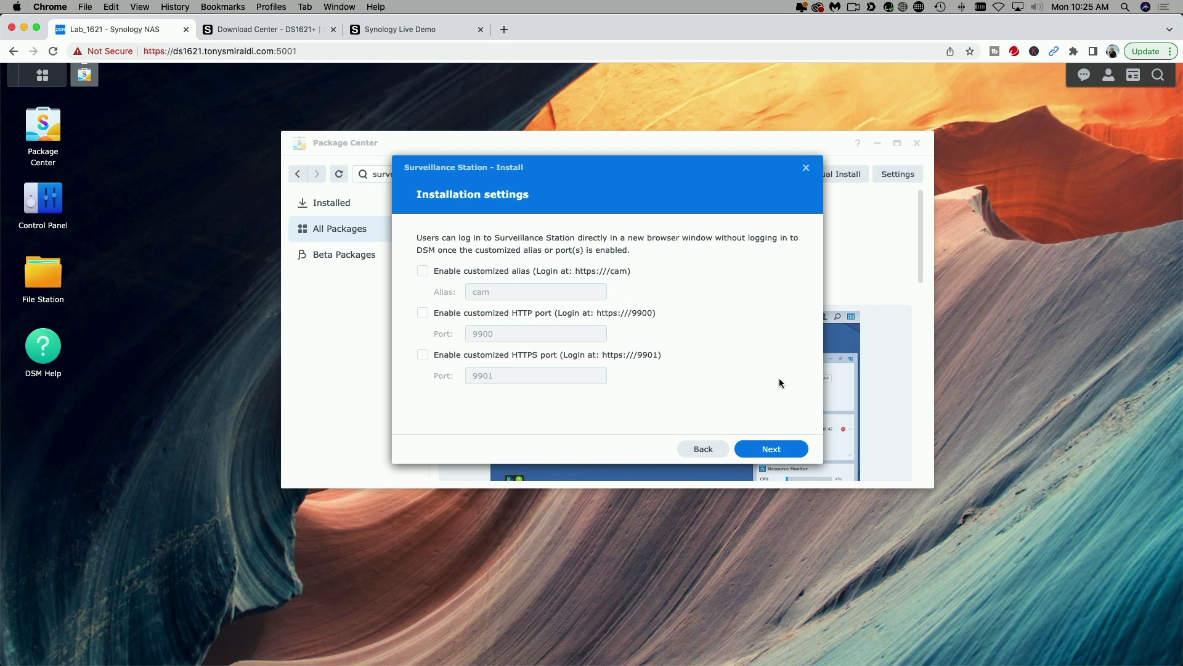
Step: Enable login alias 'cam', HTTP port 9900 and HTTPS port 9901, then install Surveillance Station
left_click(423, 270)
left_click(423, 312)
left_click(422, 355)
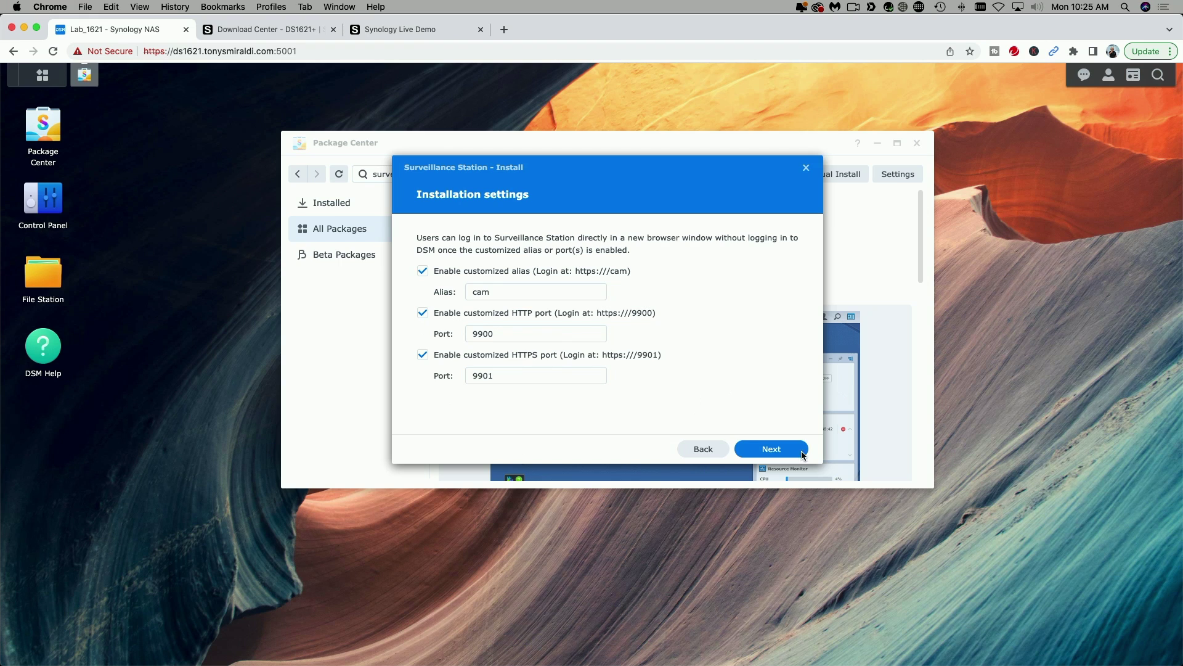
left_click(771, 450)
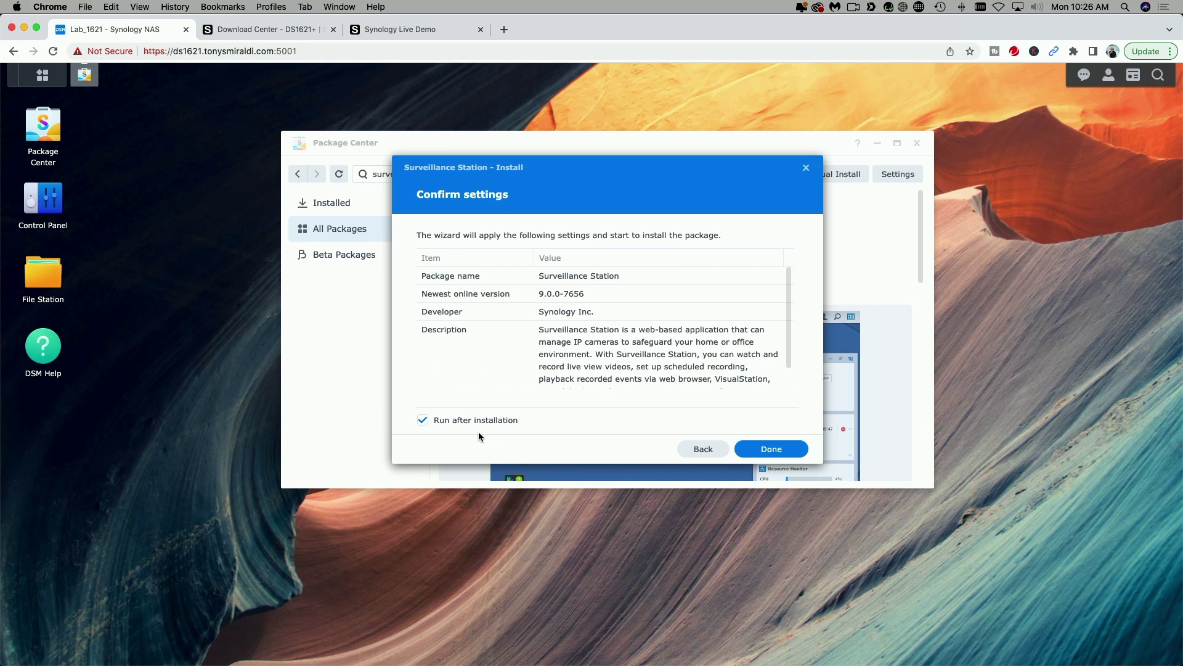
left_click(772, 450)
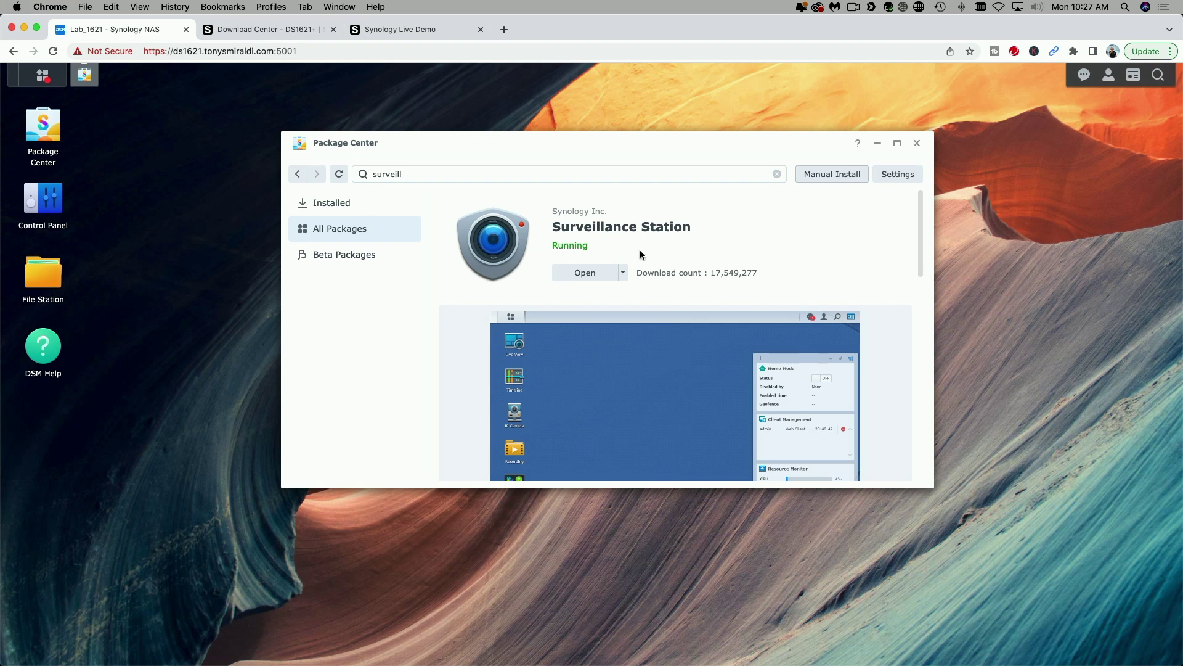
Step: Check Surveillance Station under Installed packages, confirming version 9.0.0-7656 in its details
left_click(336, 208)
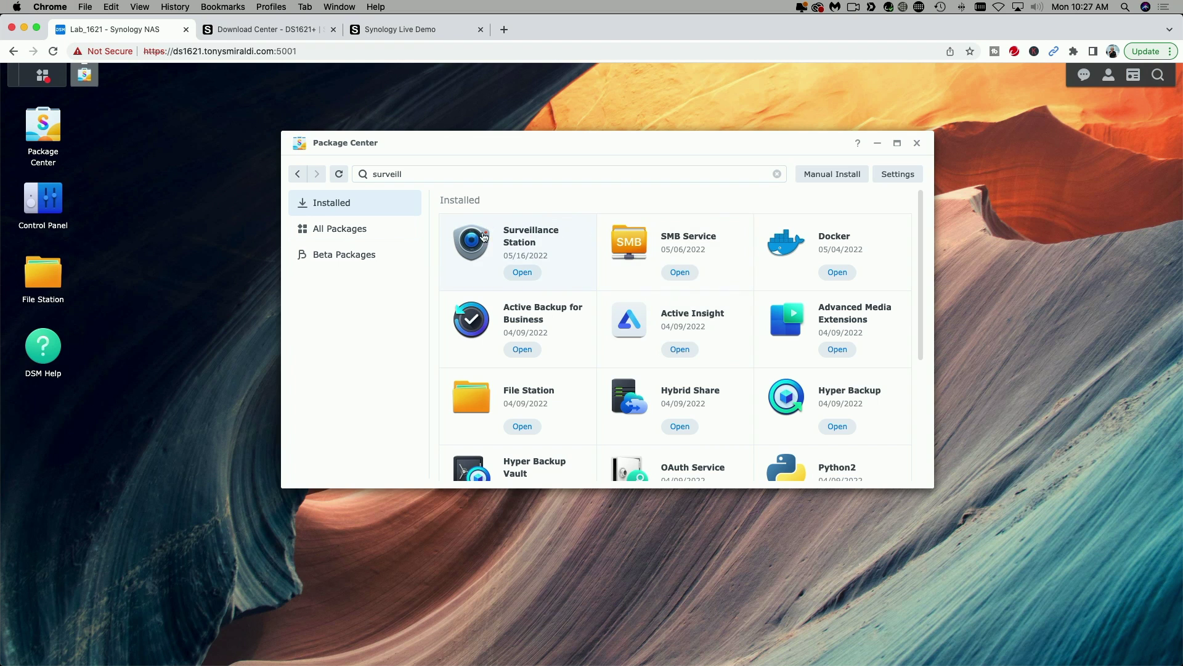
left_click(529, 237)
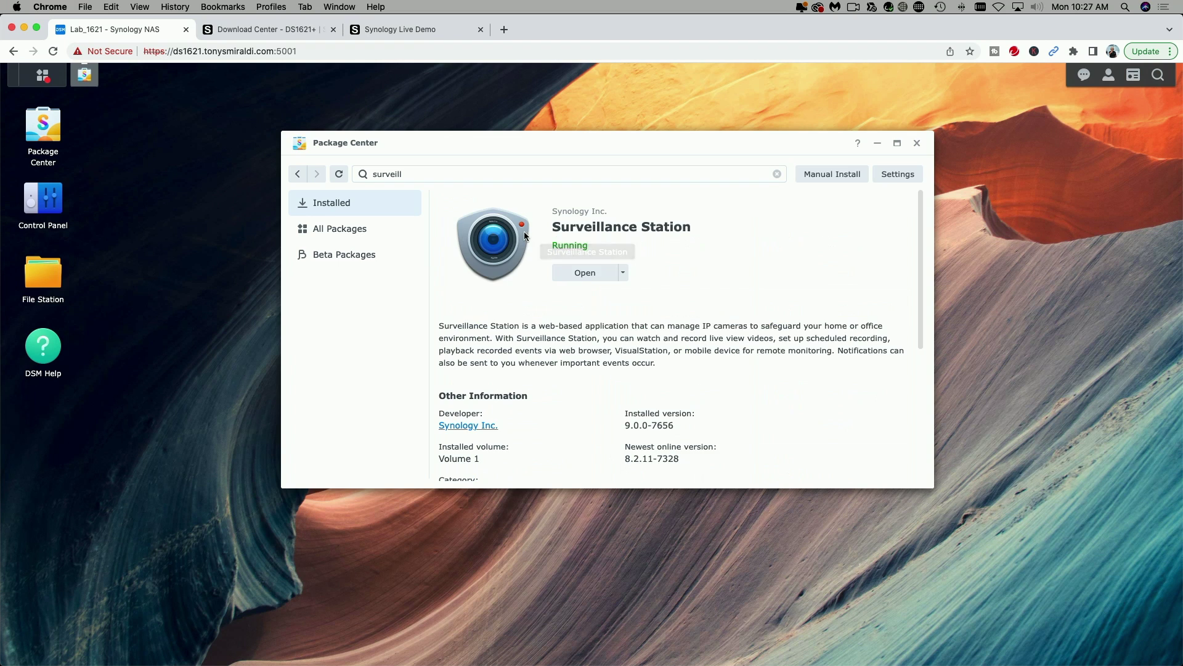
scroll(794, 327, "down", 3)
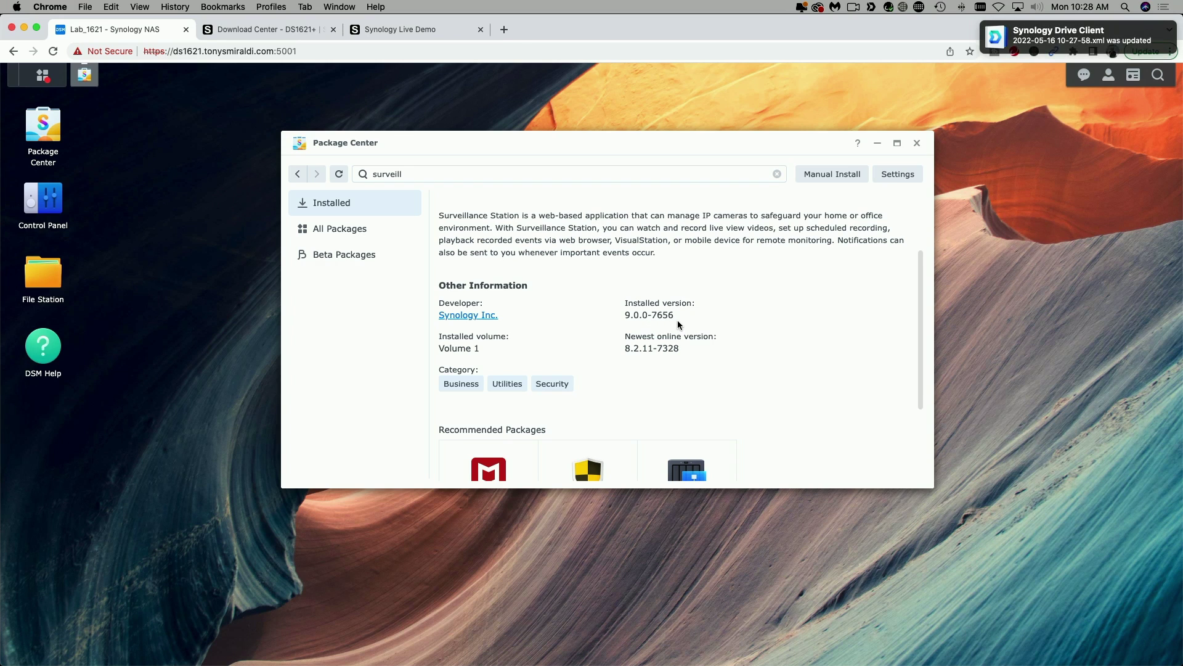
scroll(678, 320, "up", 3)
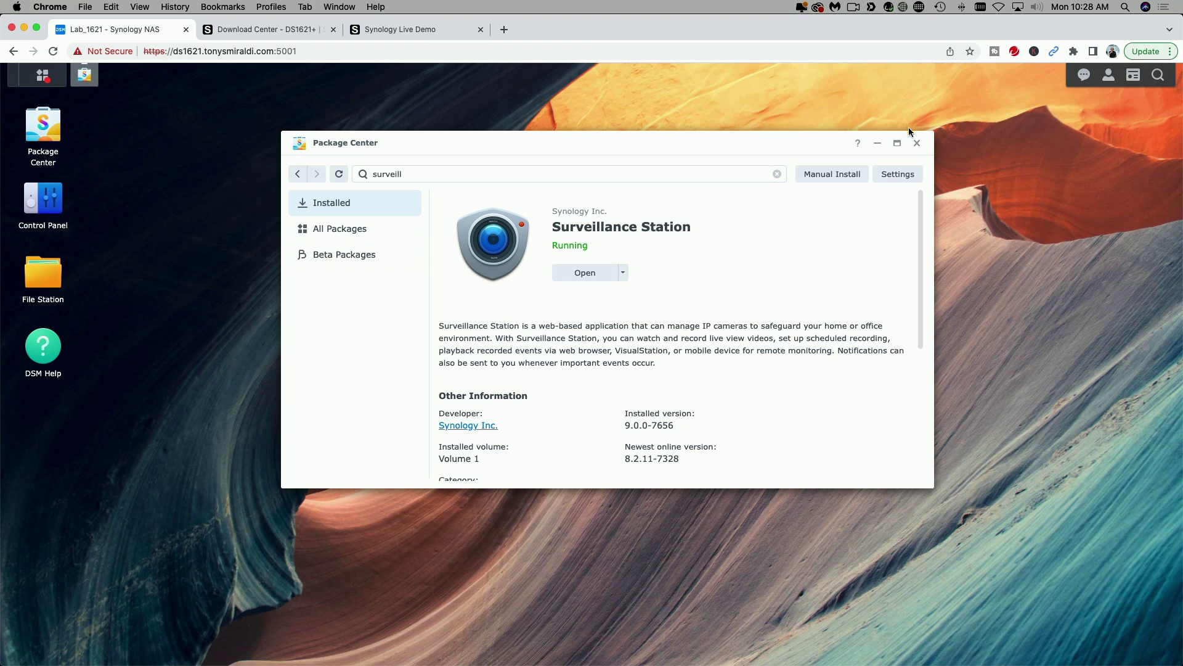
Step: Close Package Center and launch Surveillance Station from the DSM main menu
left_click(917, 143)
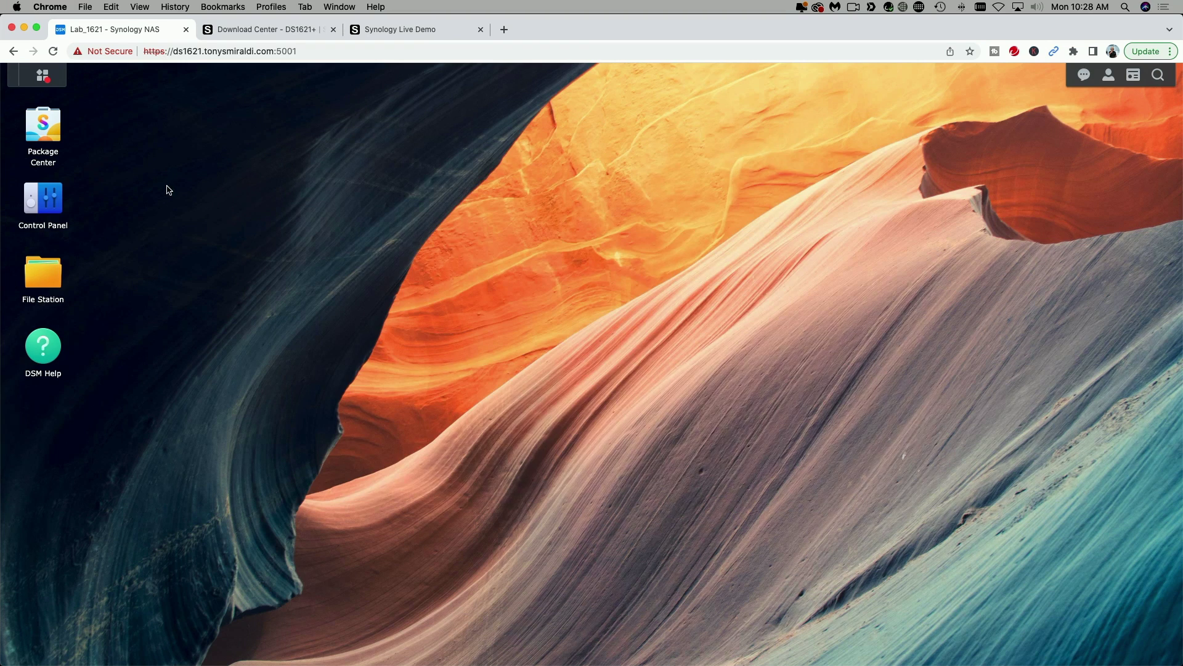
left_click(40, 76)
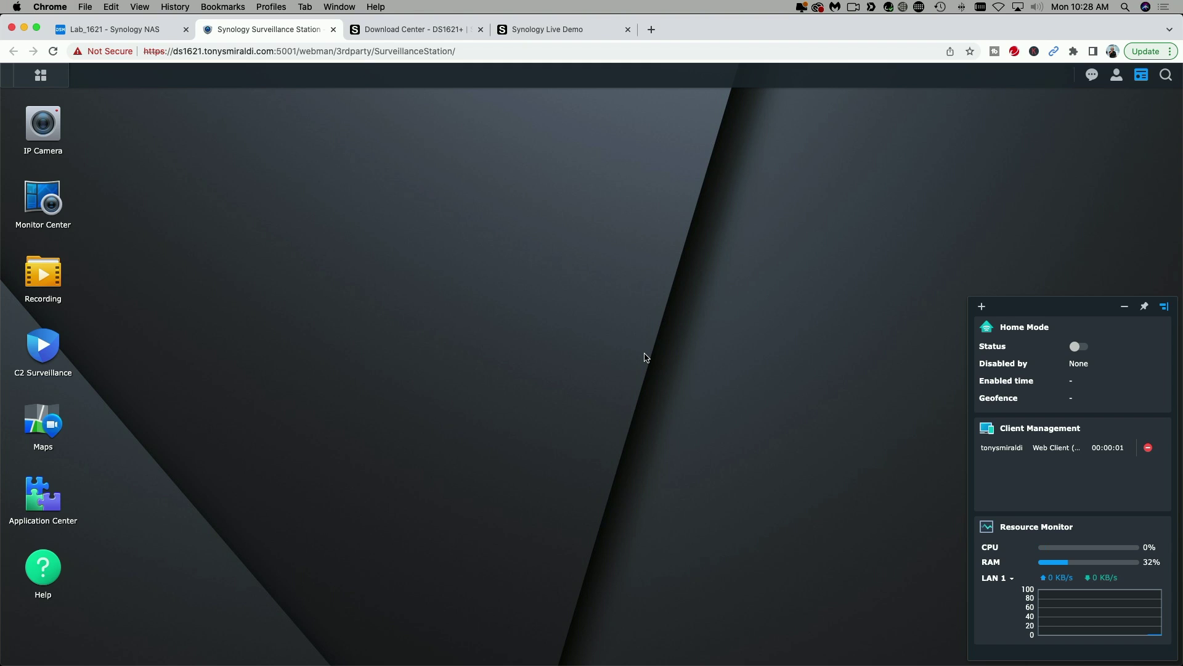
Step: Switch to the Synology Live Demo tab showing the Try 8.2.9 and Try 9.0 options
left_click(553, 31)
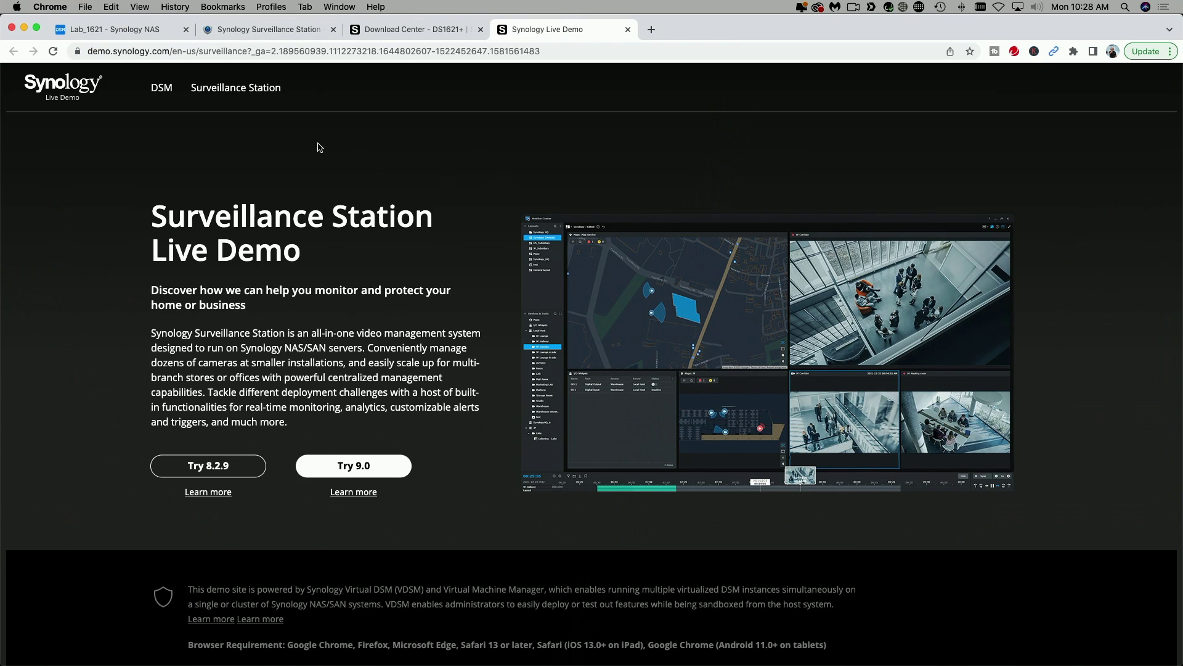